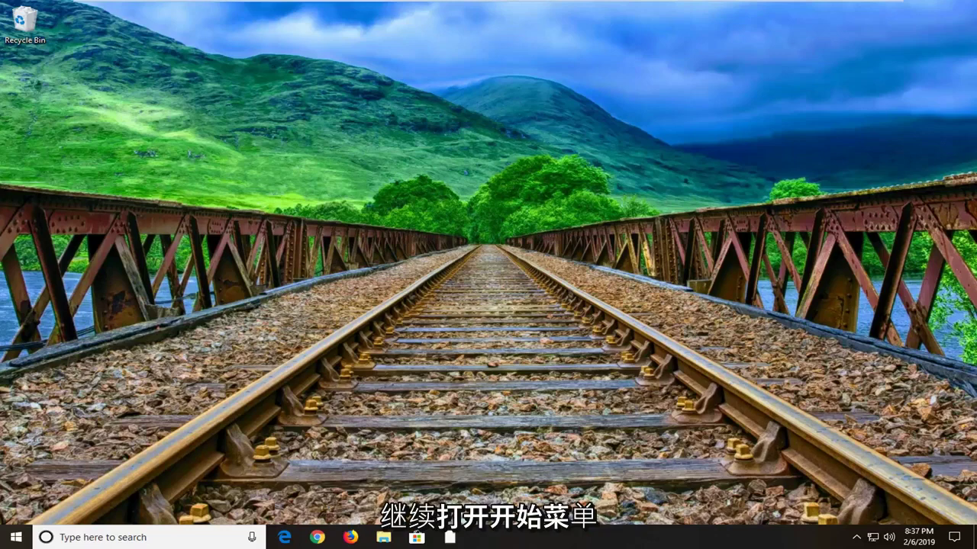
- Search for 'power options' and open the Power & sleep settings page
left_click(15, 537)
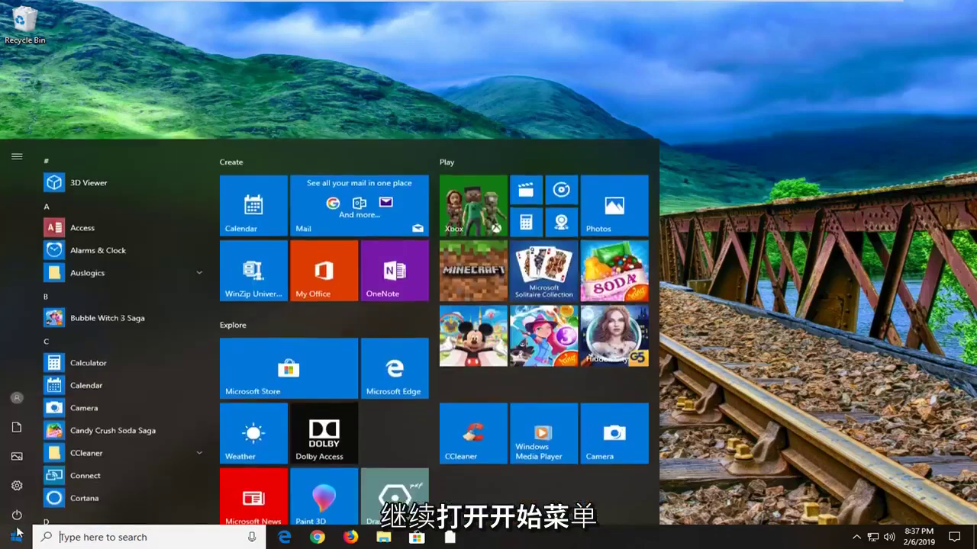
type("pow")
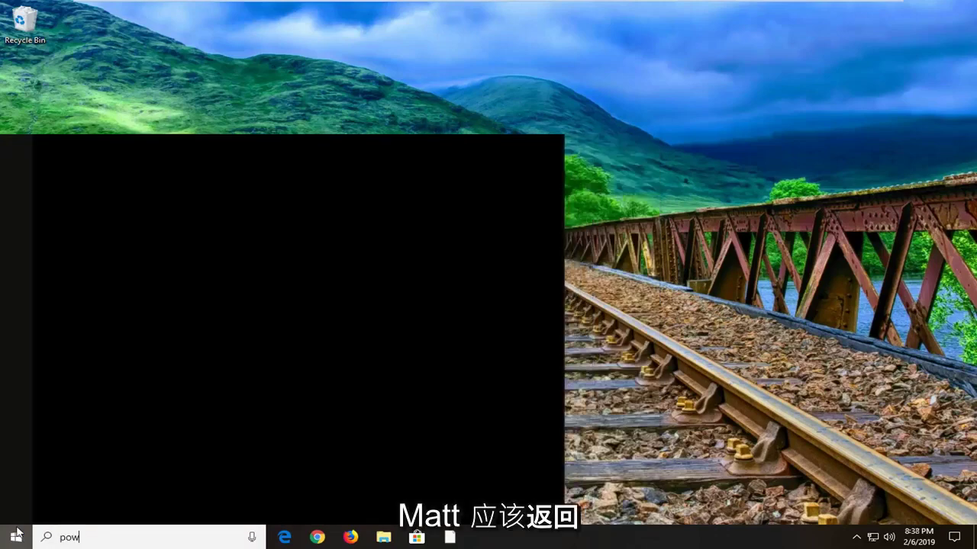
type("er options")
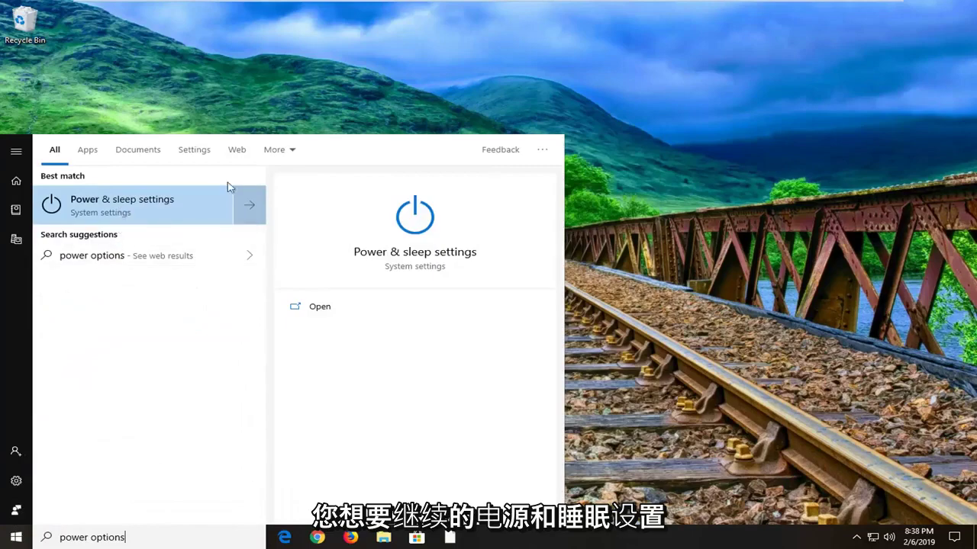
left_click(122, 205)
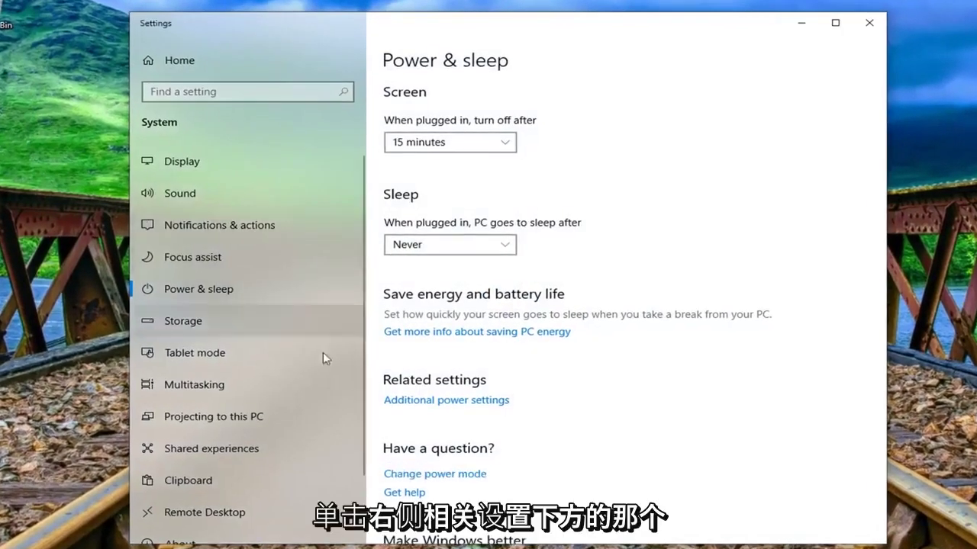
- Open Additional power settings, then the High performance plan's Change plan settings page
left_click(455, 403)
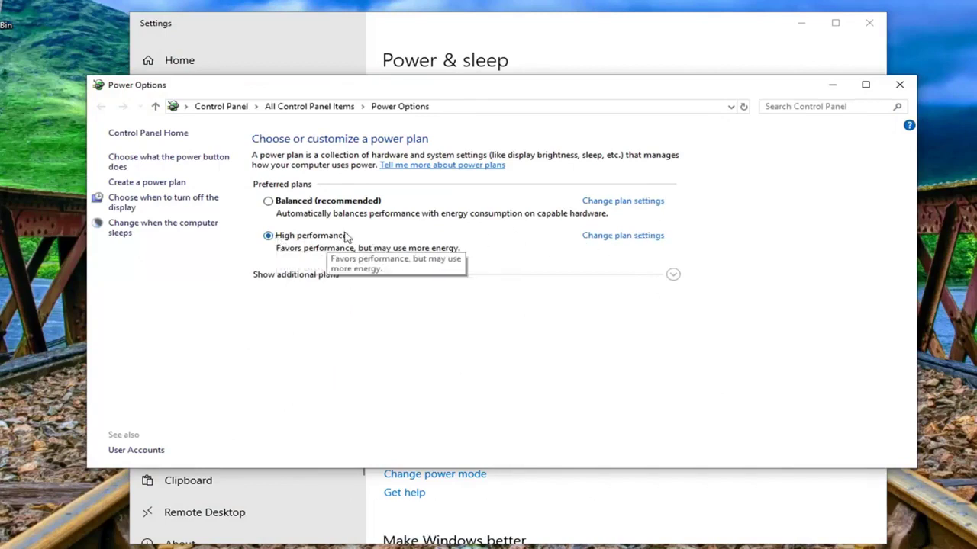
left_click(635, 237)
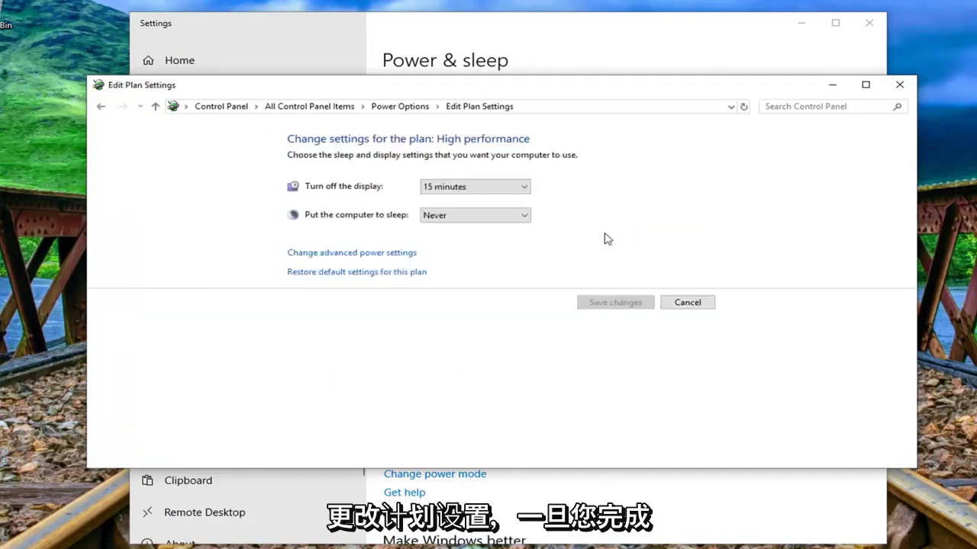
- In advanced power settings, set USB settings > USB selective suspend to Disabled, then apply and confirm
left_click(353, 253)
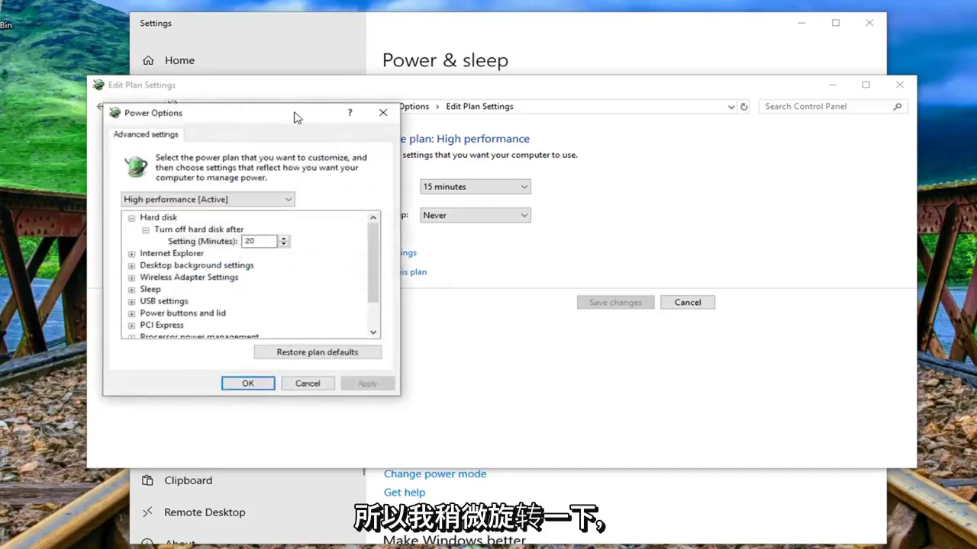
left_click_drag(293, 112, 537, 118)
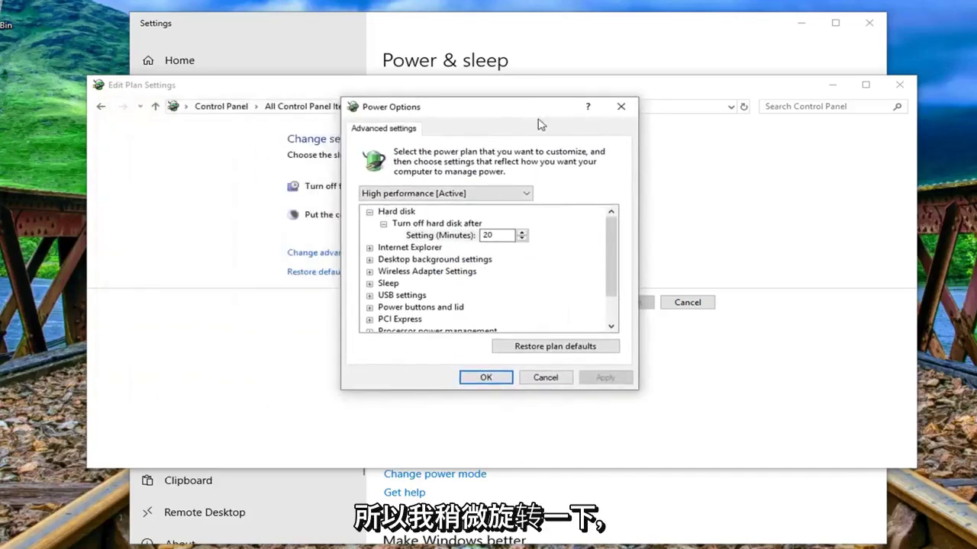
left_click(384, 297)
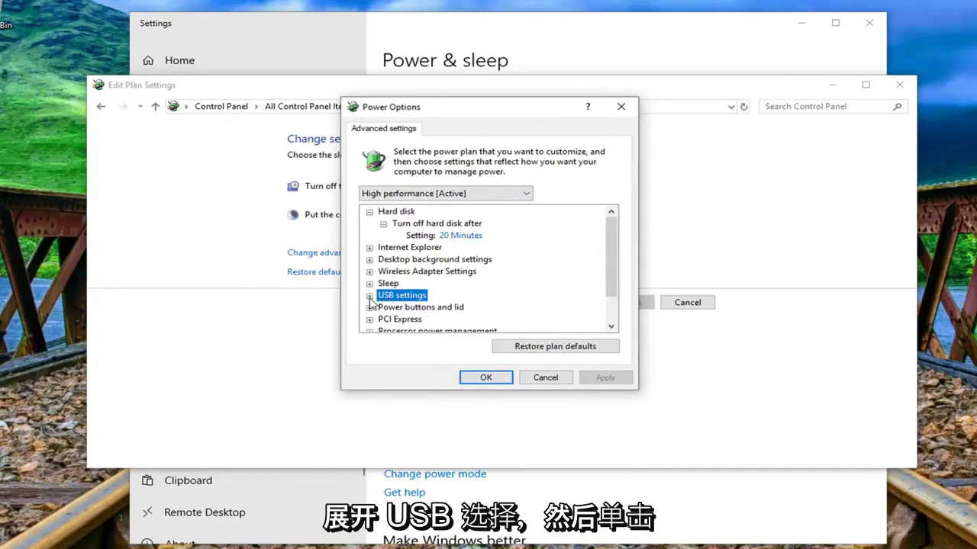
left_click(370, 297)
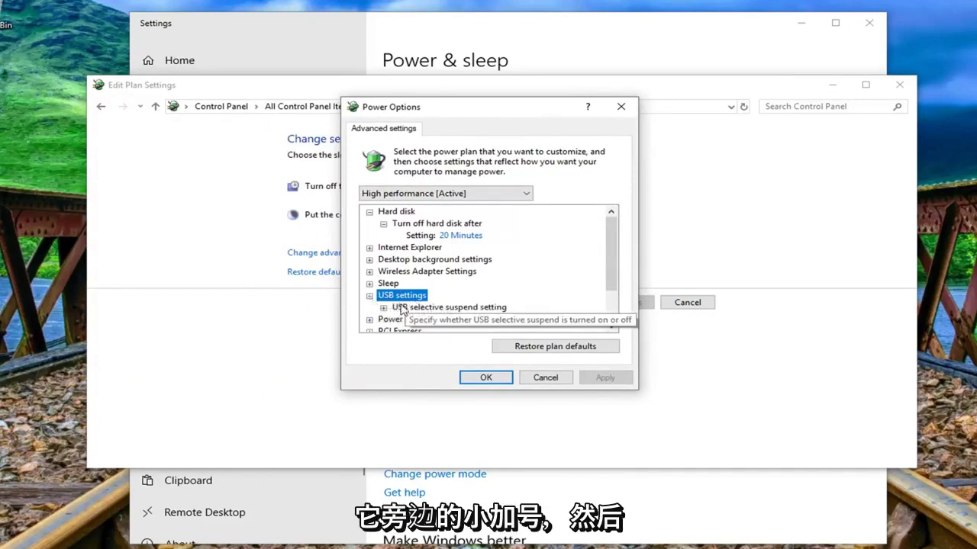
left_click(403, 308)
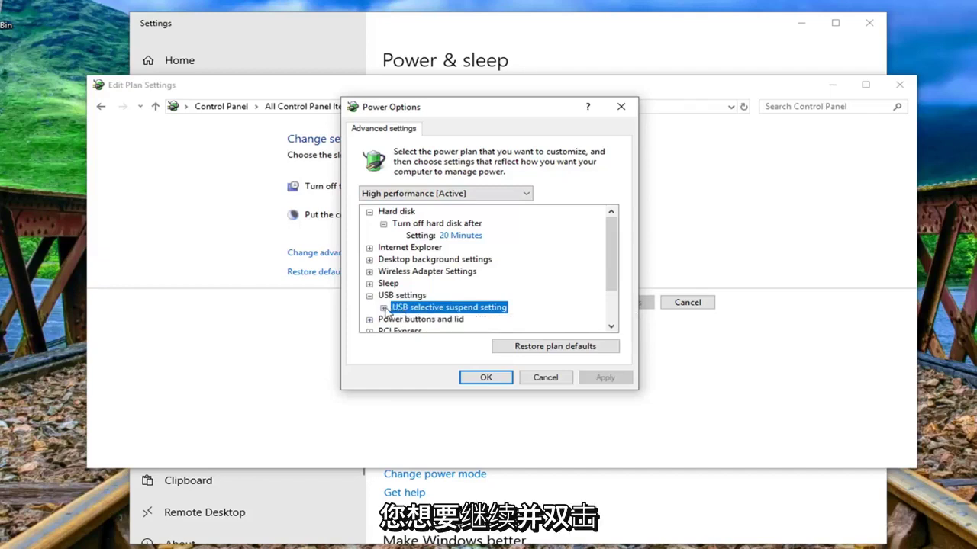
double_click(465, 308)
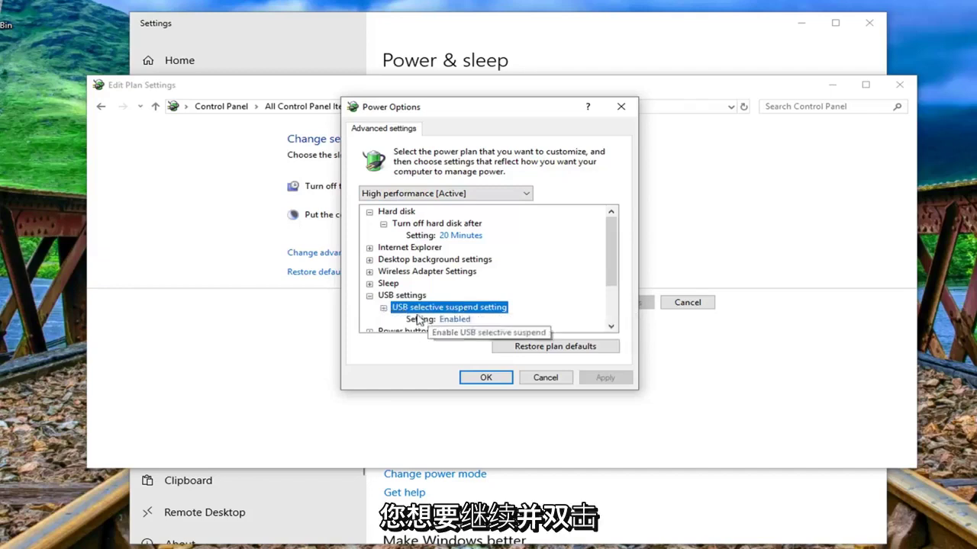
scroll(458, 305, "down", 1)
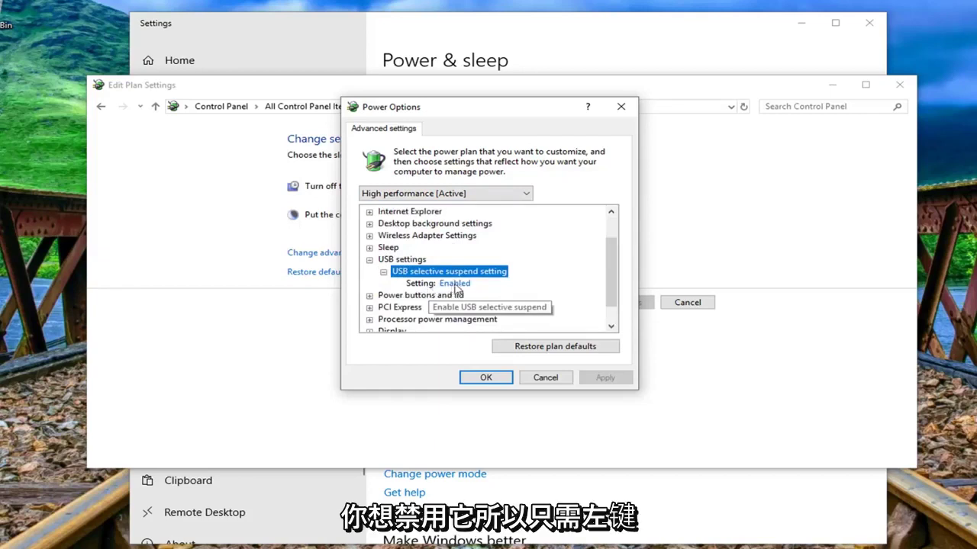
left_click(456, 284)
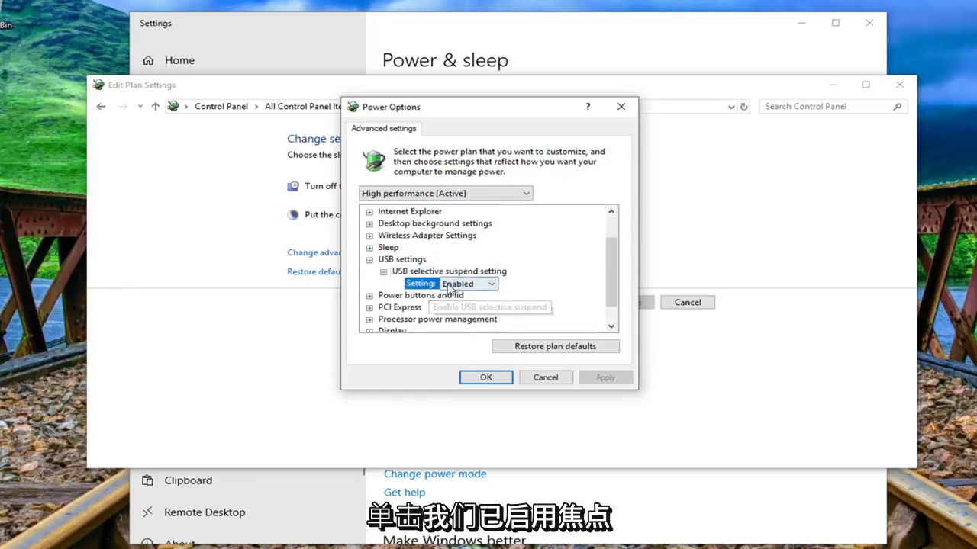
left_click(492, 284)
left_click(457, 299)
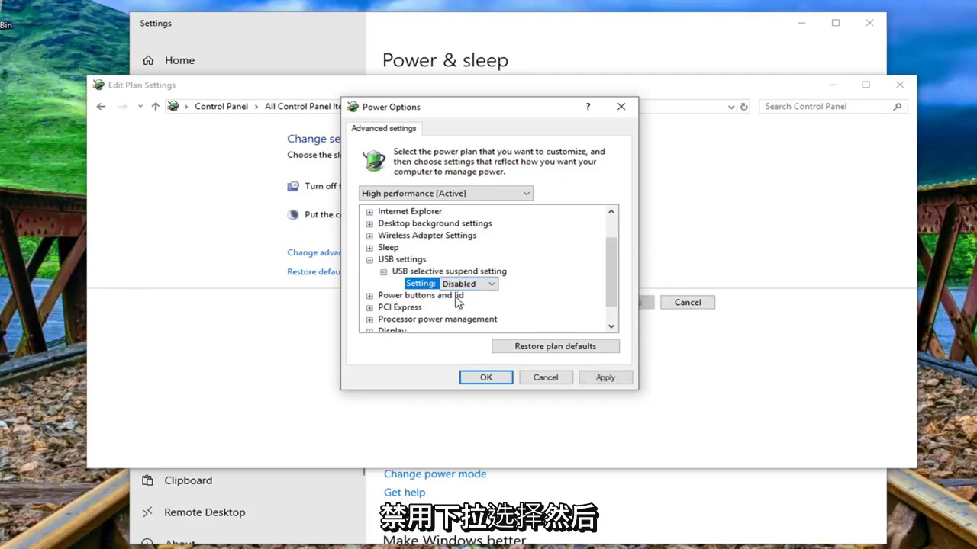
left_click(600, 377)
left_click(484, 378)
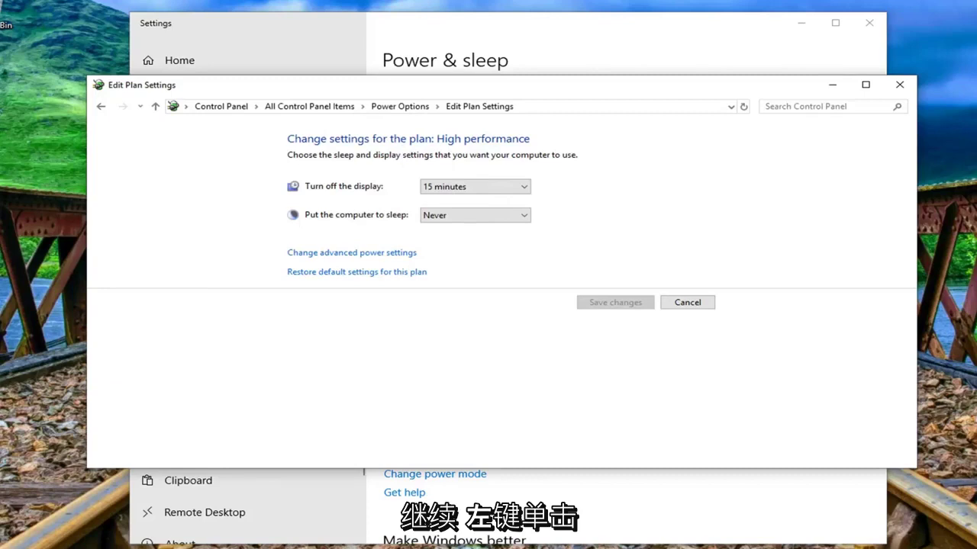
- Go back to Power Options and view 'Choose what the power button does'
left_click(410, 111)
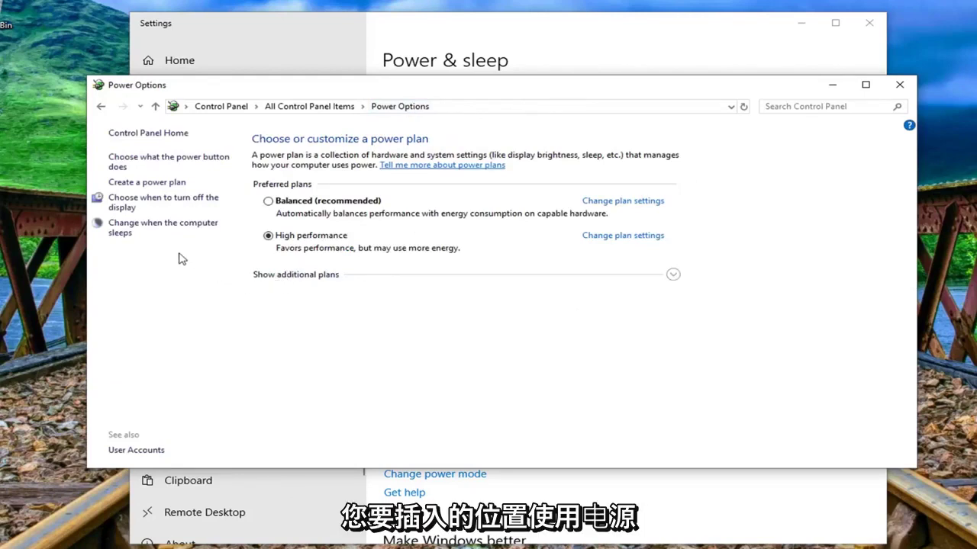
left_click(150, 158)
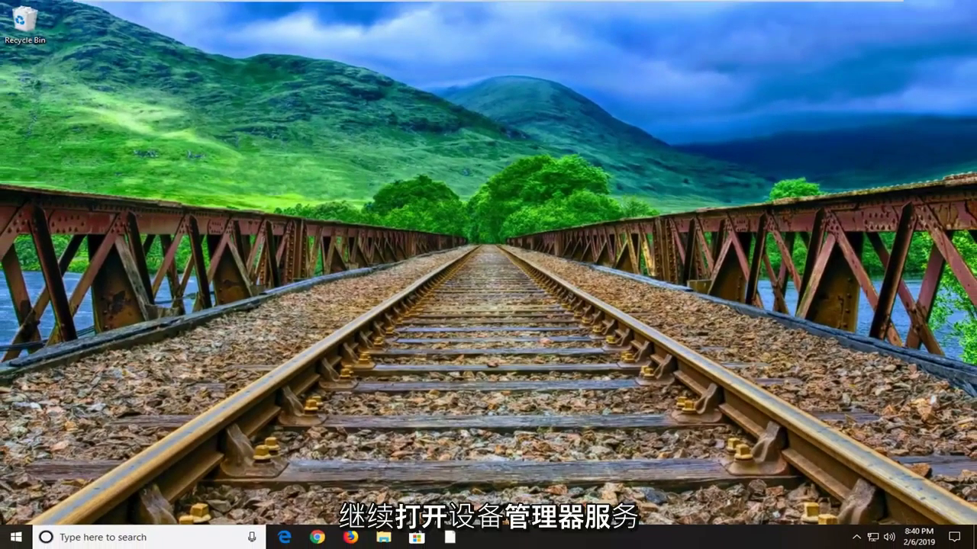
- Launch Device Manager from a 'device manager' search, reposition its window, and select Disk drives
left_click(19, 542)
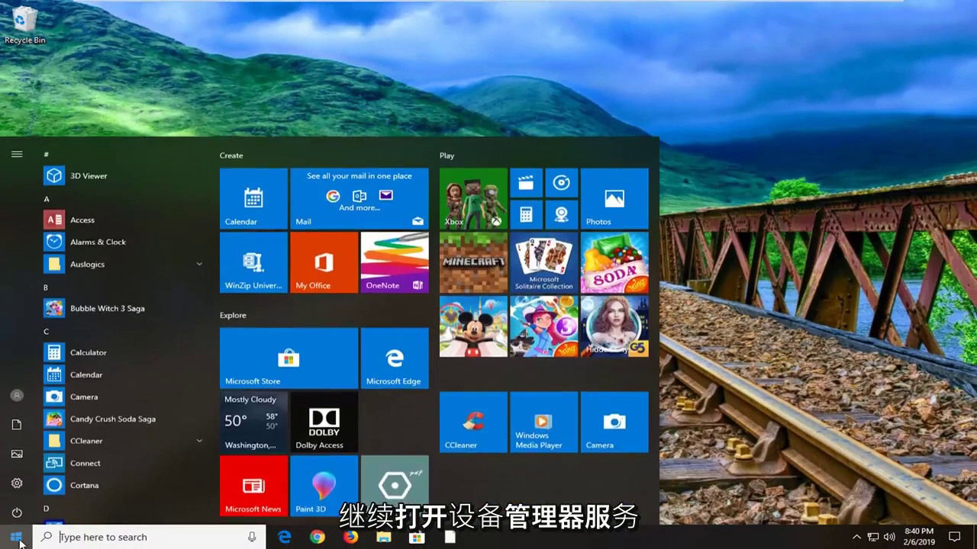
type("d")
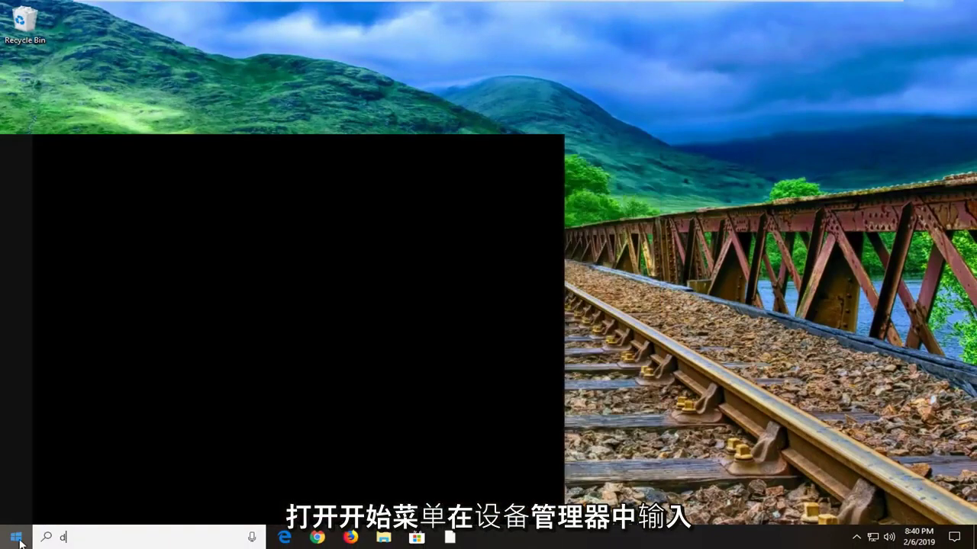
type("evice manager")
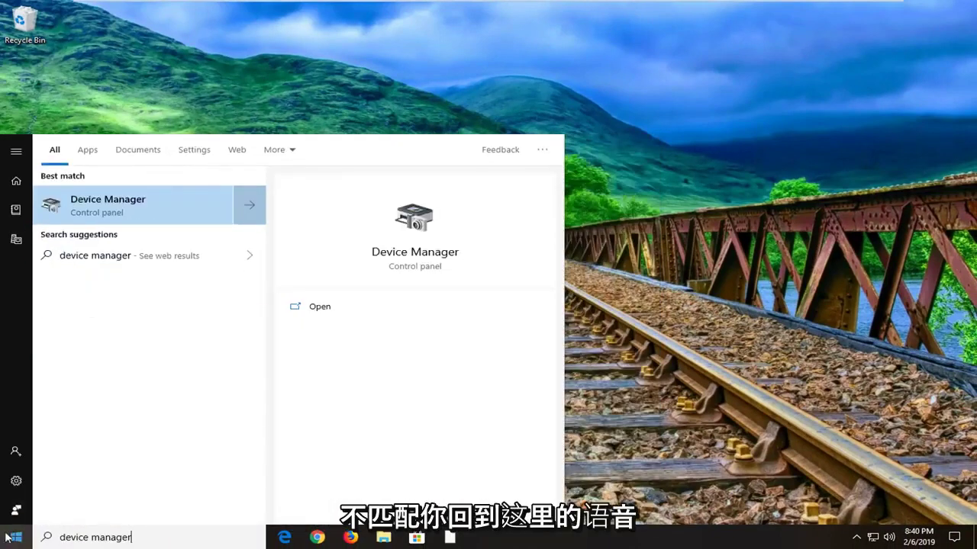
left_click(118, 221)
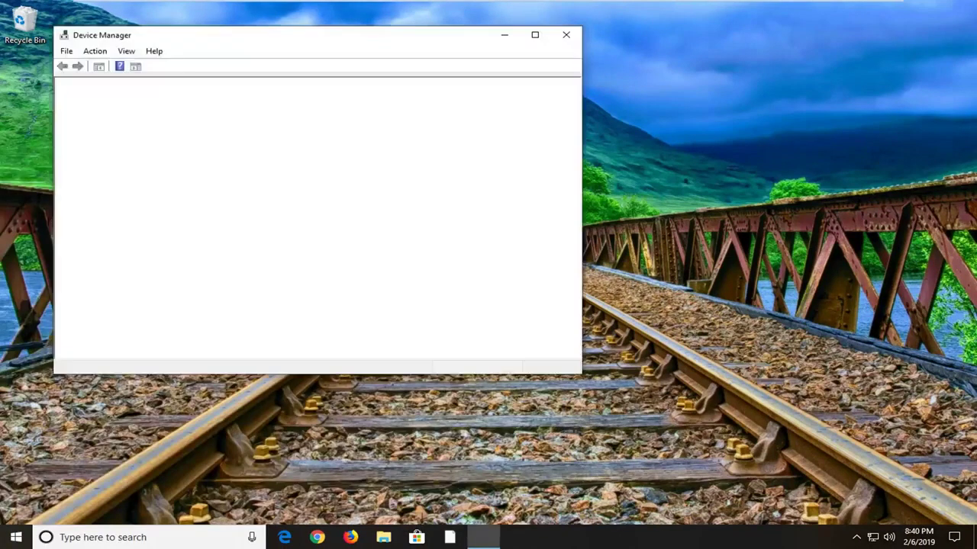
mouse_move(342, 27)
left_mouse_down()
mouse_move(343, 60)
mouse_move(343, 38)
left_mouse_up()
left_click_drag(423, 45, 609, 75)
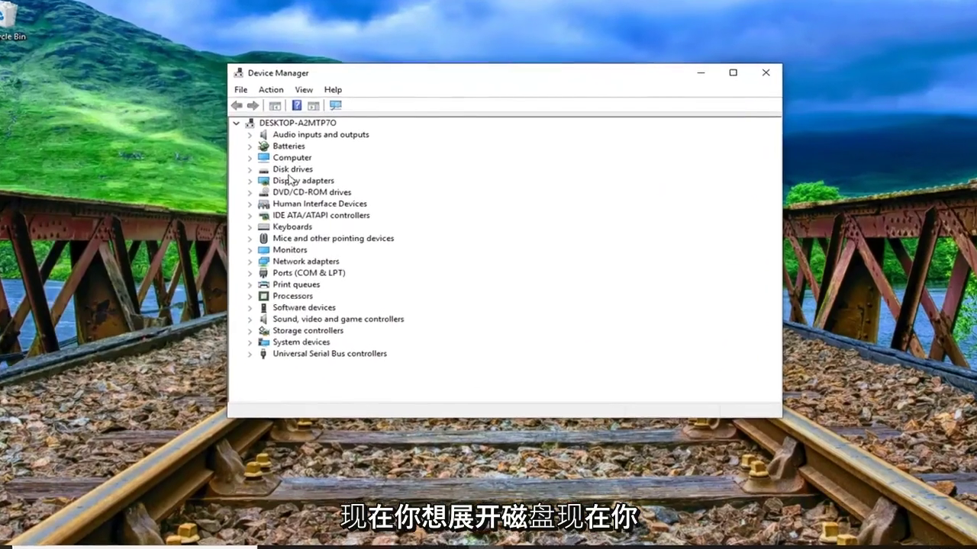
left_click(299, 166)
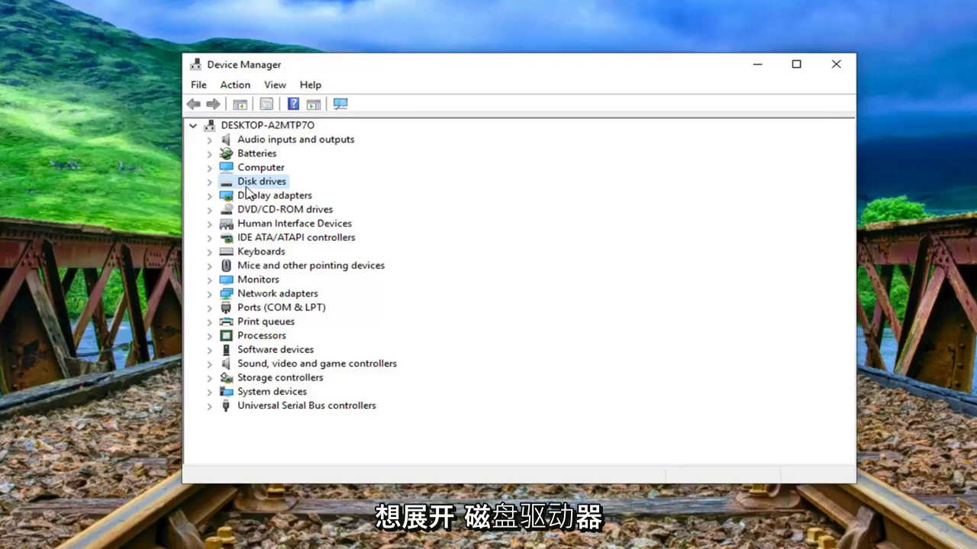
- Uninstall the VMware Virtual S SCSI Disk Device listed under Disk drives
left_click(209, 182)
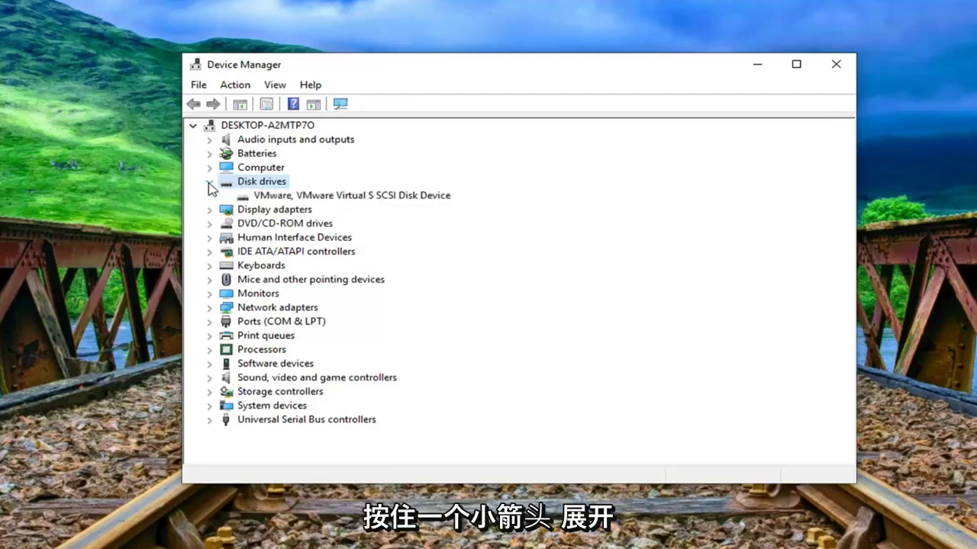
left_click(271, 197)
right_click(272, 197)
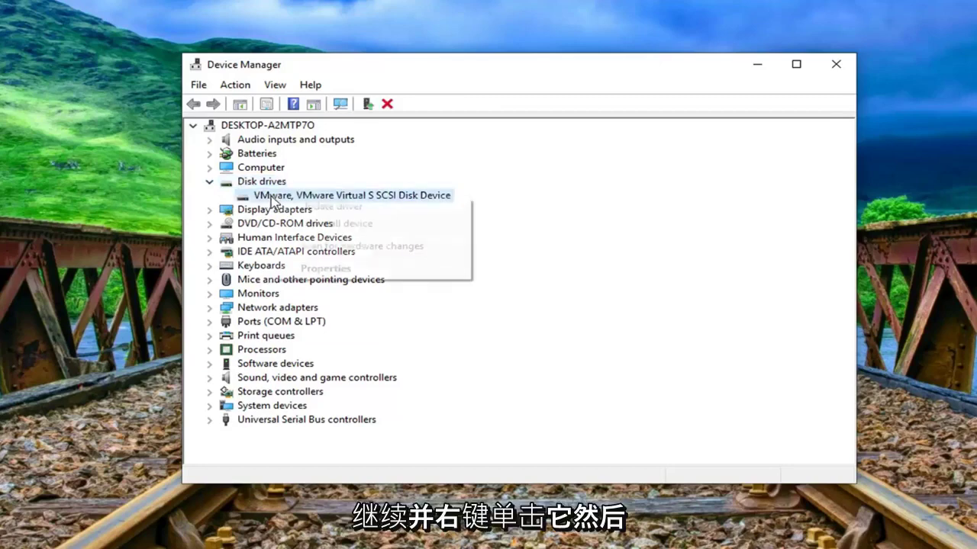
left_click(313, 226)
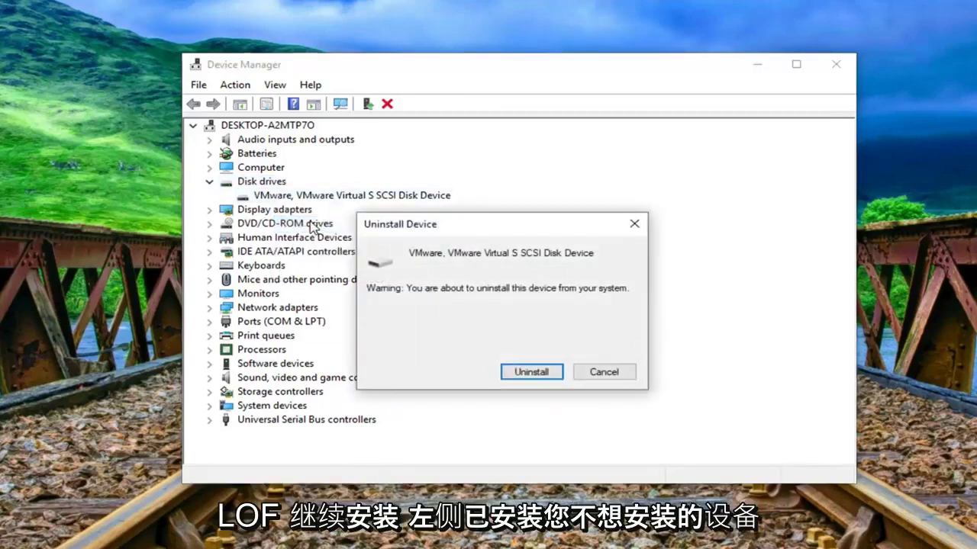
left_click(511, 372)
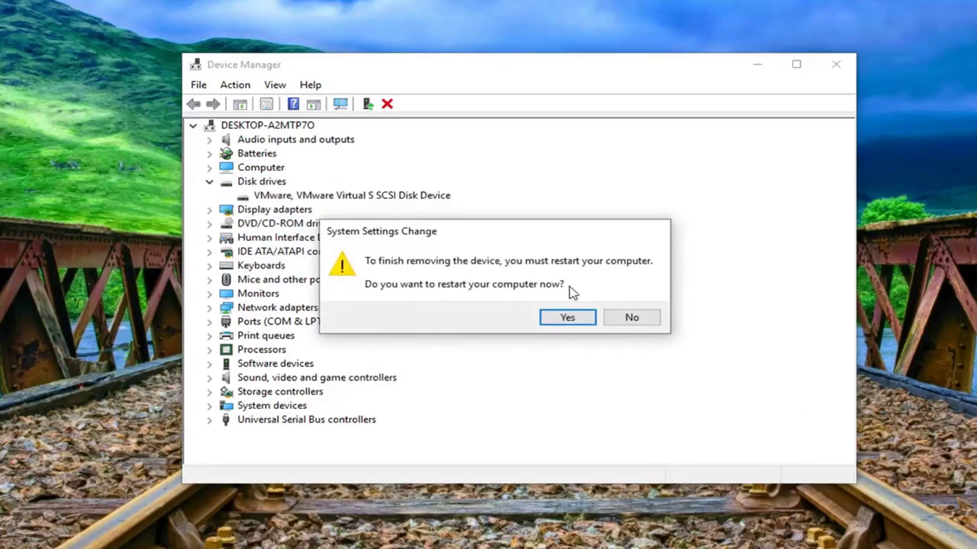
- Decline the restart and expand Universal Serial Bus controllers to list its devices
left_click(634, 319)
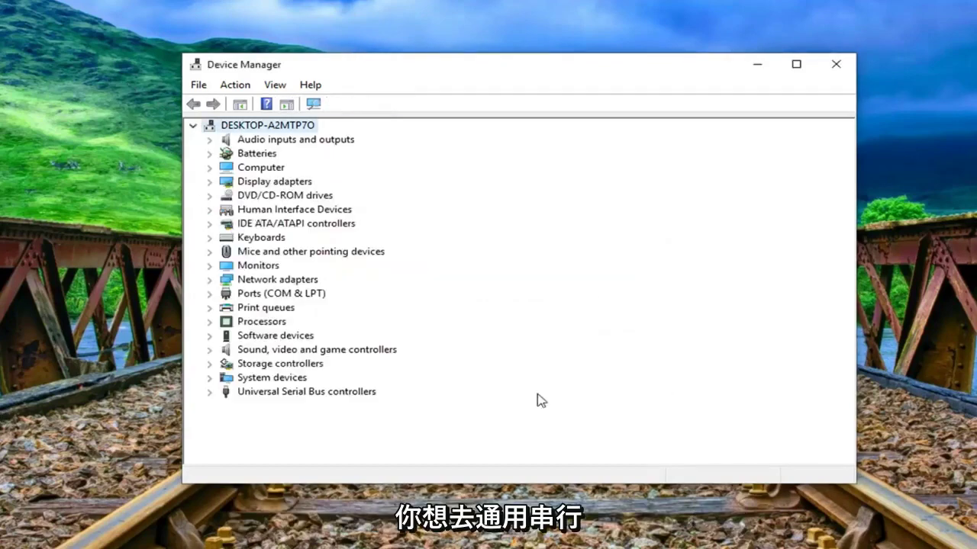
left_click(229, 394)
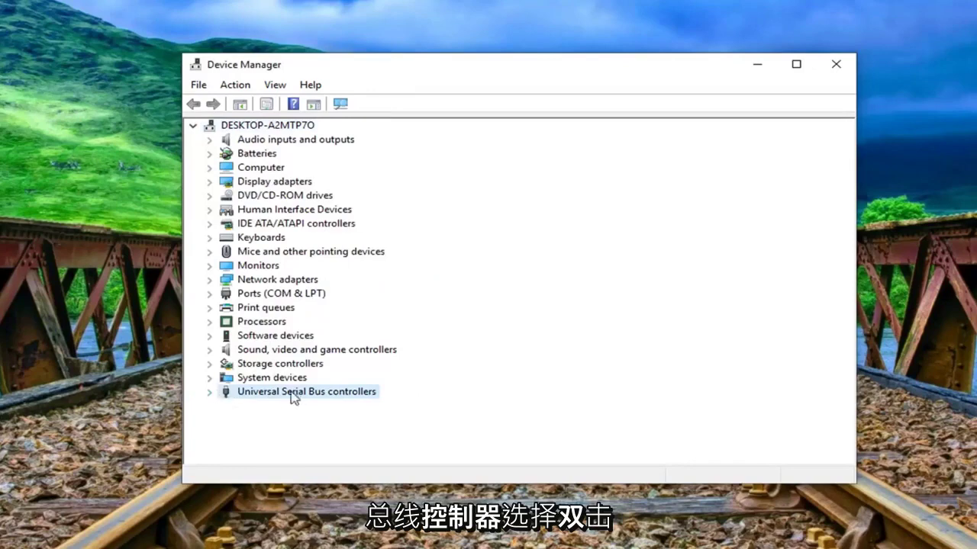
double_click(244, 396)
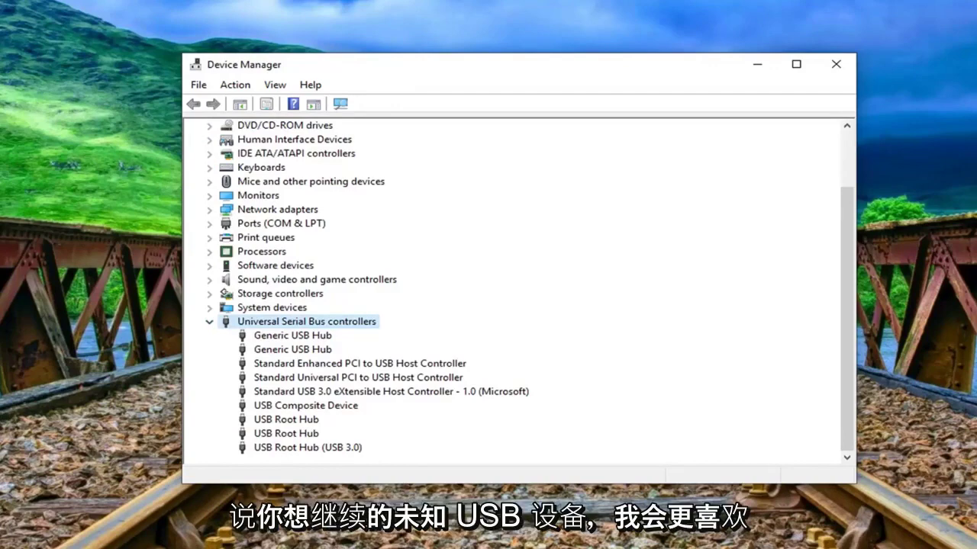
right_click(306, 389)
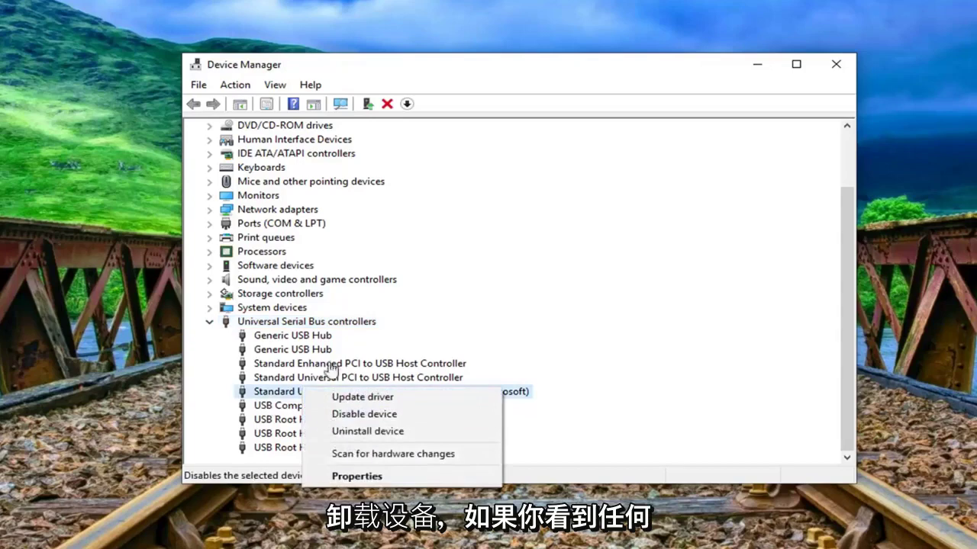
left_click(258, 394)
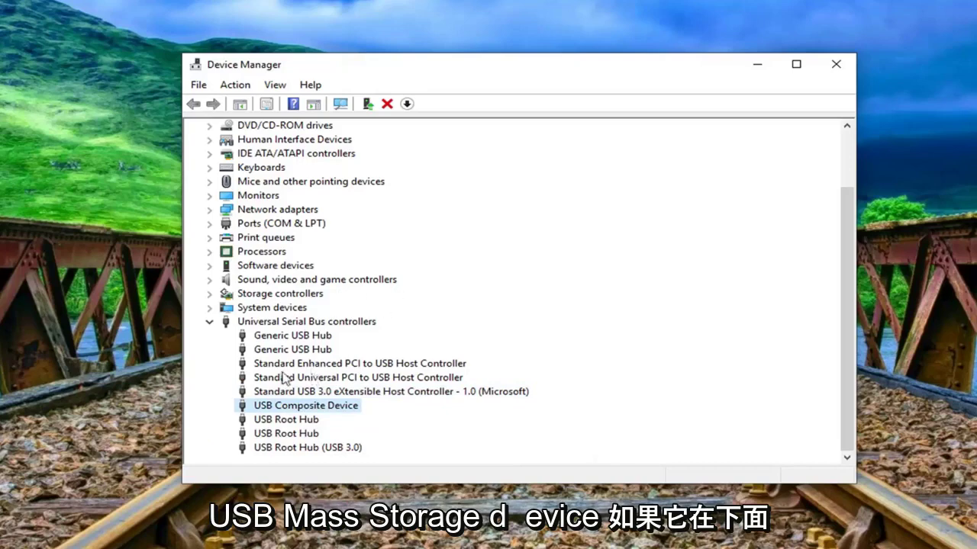
- Run Action > Scan for hardware changes with USB controllers selected
left_click(286, 326)
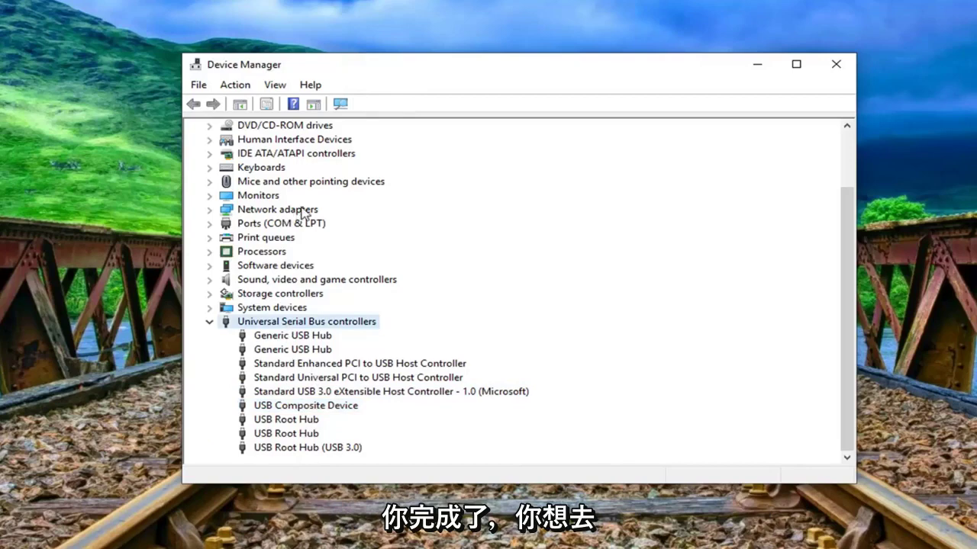
left_click(238, 86)
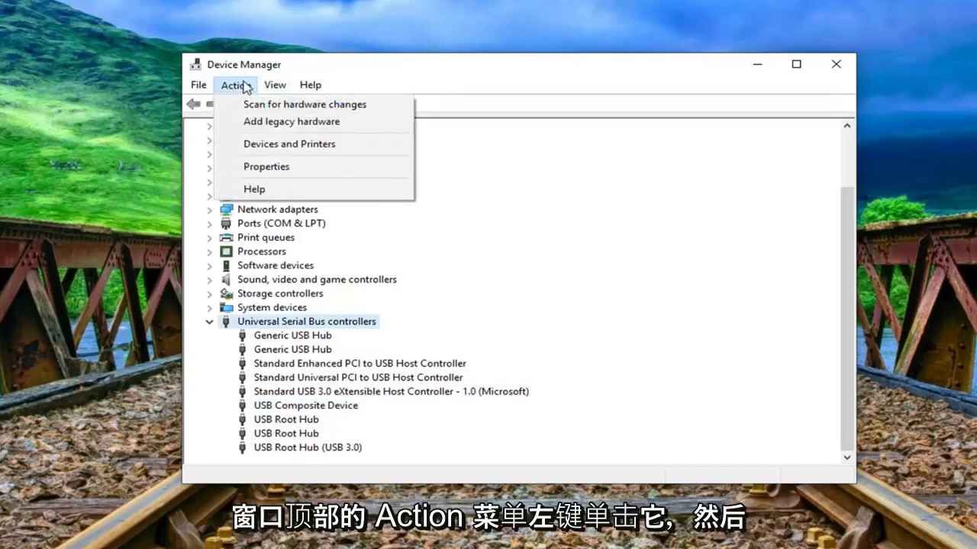
left_click(337, 107)
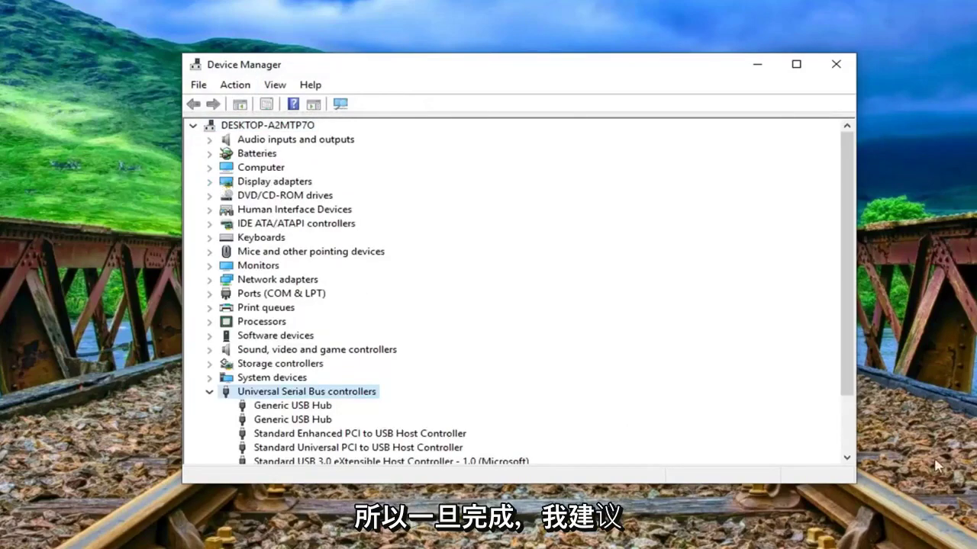
- Update the Generic USB Hub driver by searching automatically for newer driver software
left_click(268, 433)
scroll(269, 433, "down", 1)
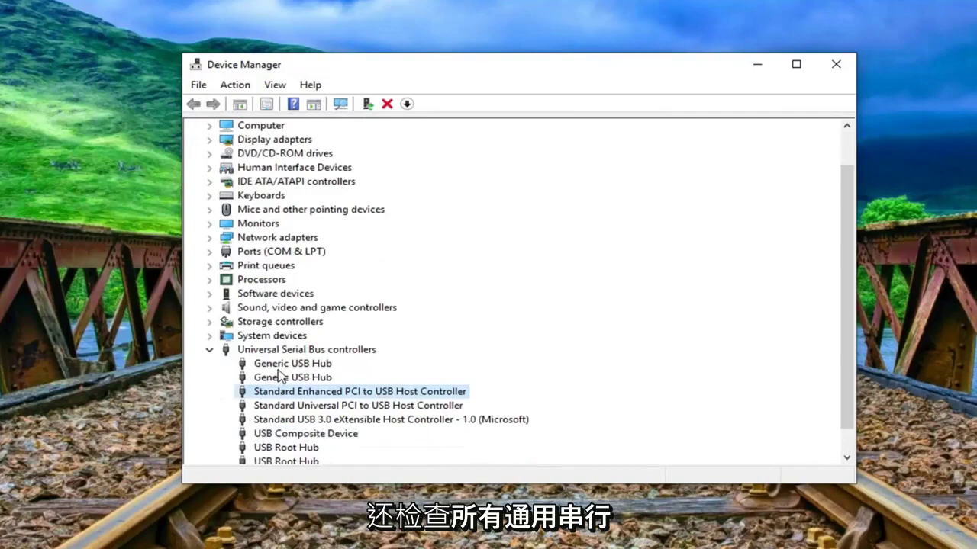
scroll(279, 358, "down", 1)
right_click(292, 339)
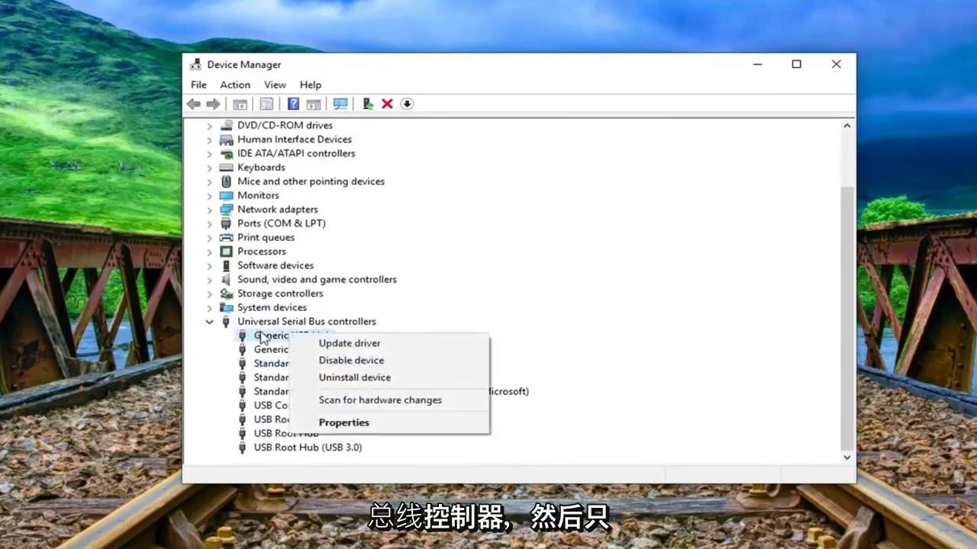
left_click(328, 344)
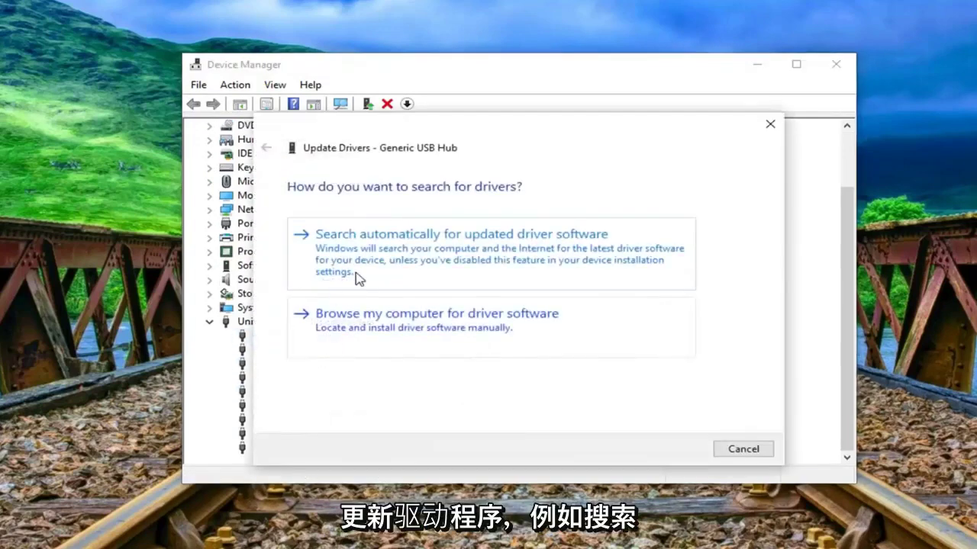
left_click(356, 279)
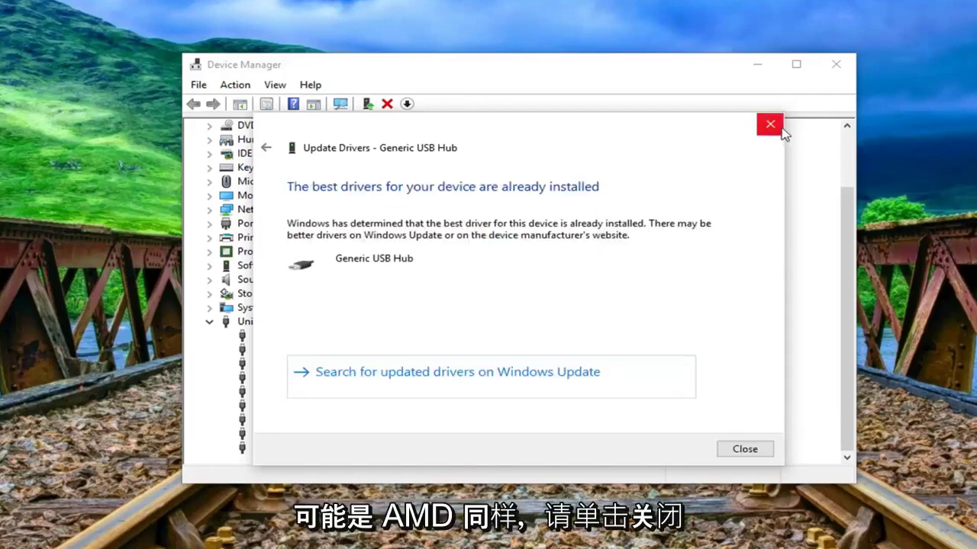
- Close the Update Drivers results window
left_click(752, 451)
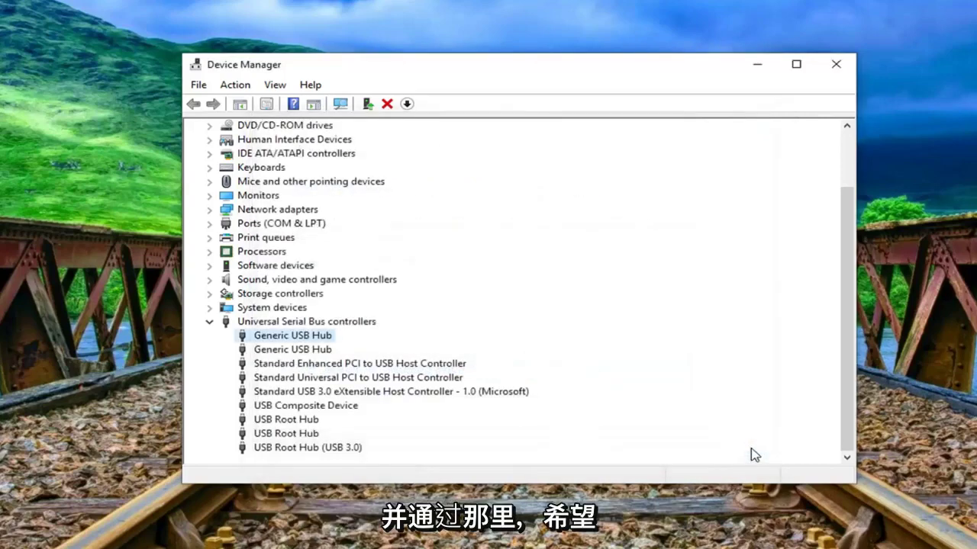